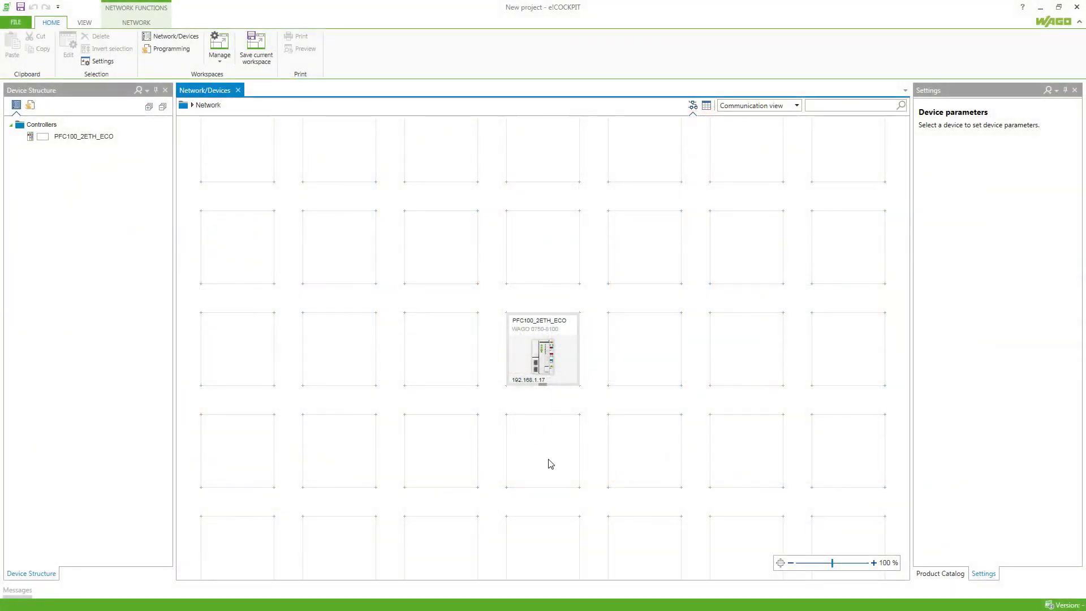
pyautogui.doubleClick(554, 358)
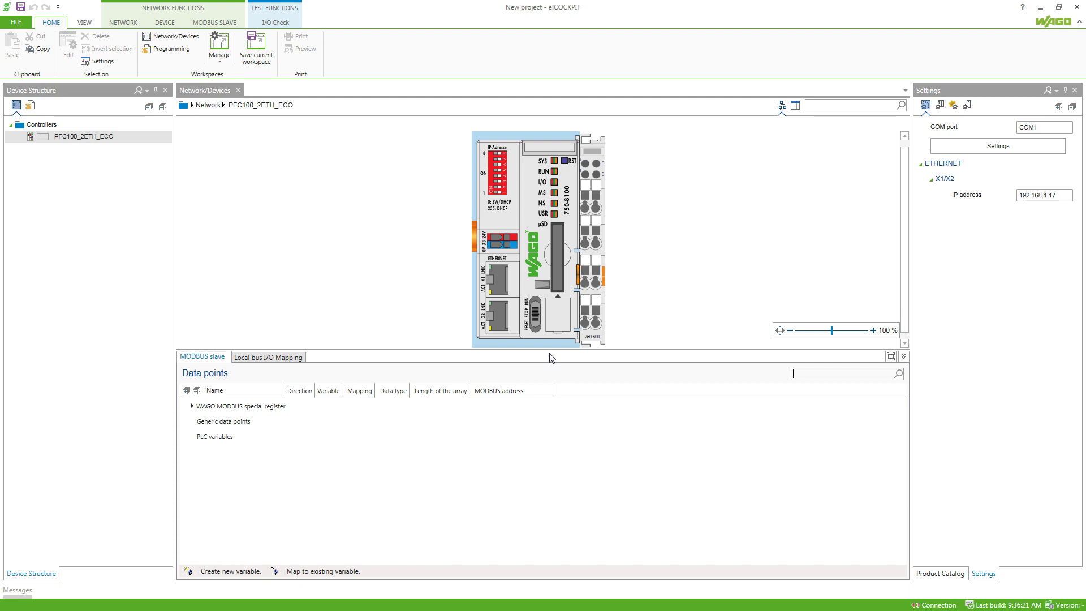
pyautogui.click(946, 576)
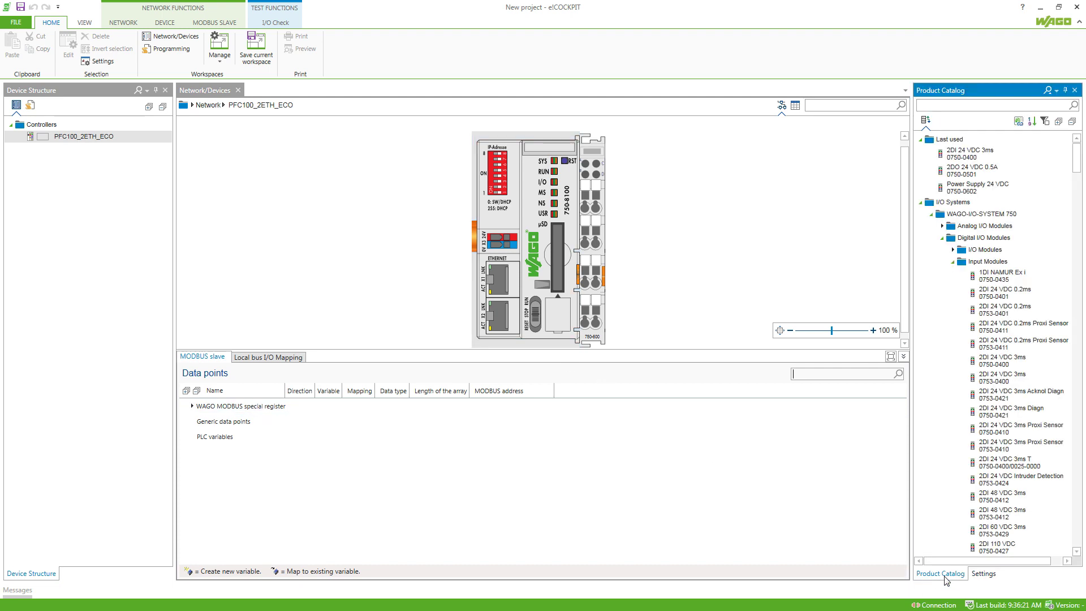
pyautogui.click(975, 107)
pyautogui.write('602')
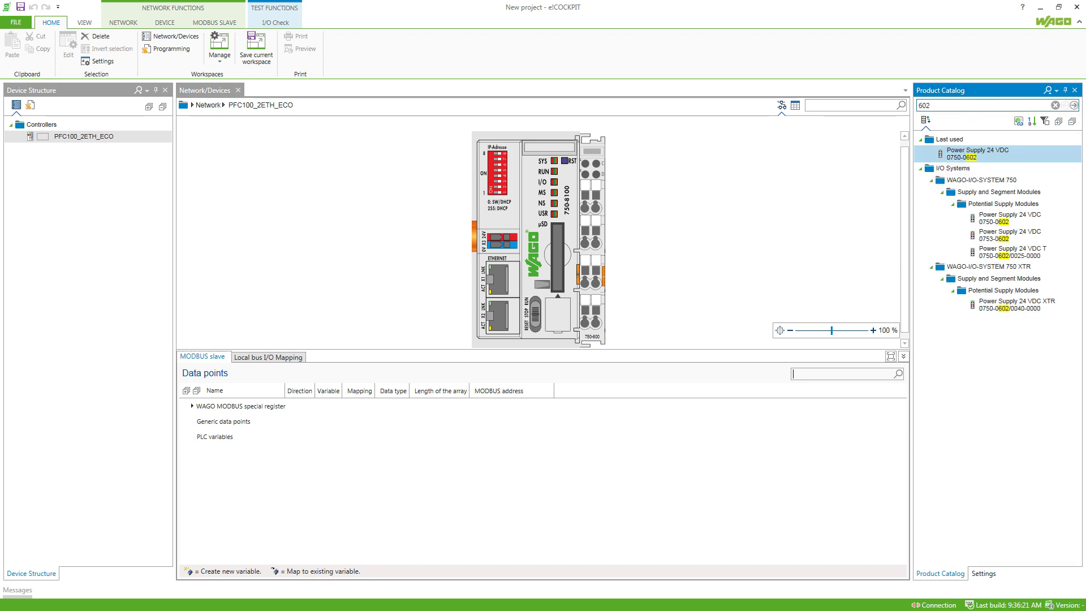
pyautogui.moveTo(987, 156); pyautogui.dragTo(577, 213)
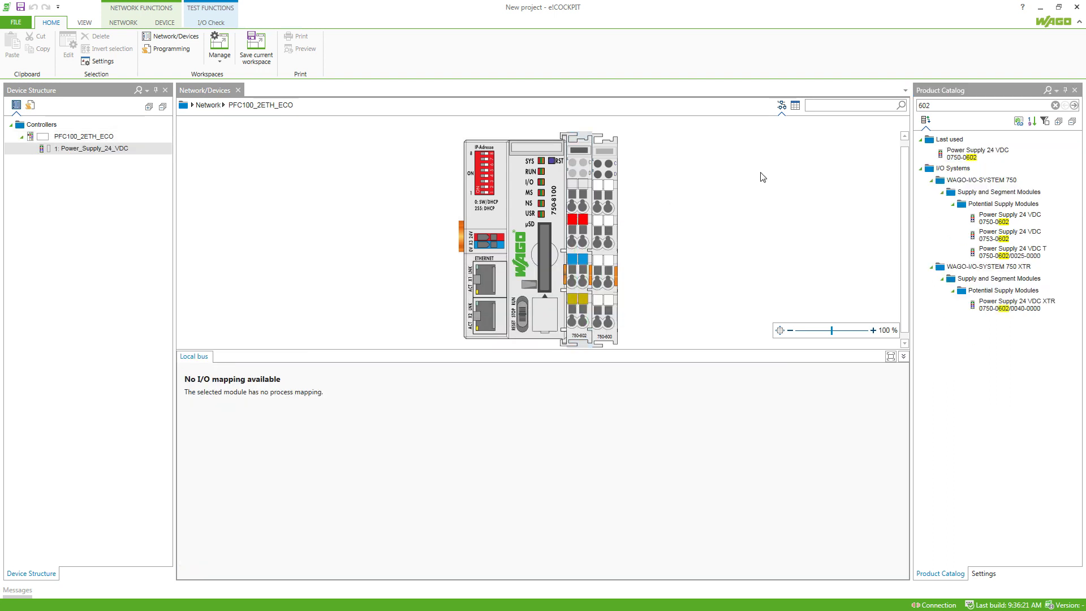
# Add the 0750-0400 2DI input module and 0750-0501 2DO output module to the rack.
pyautogui.click(952, 107)
pyautogui.write('400')
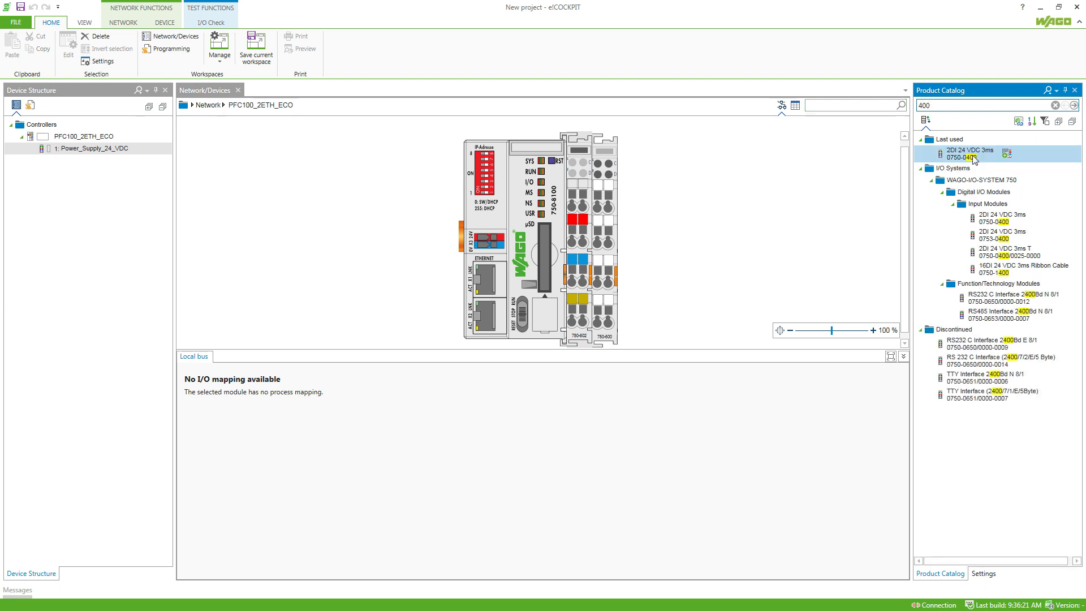
pyautogui.moveTo(974, 160); pyautogui.dragTo(593, 207)
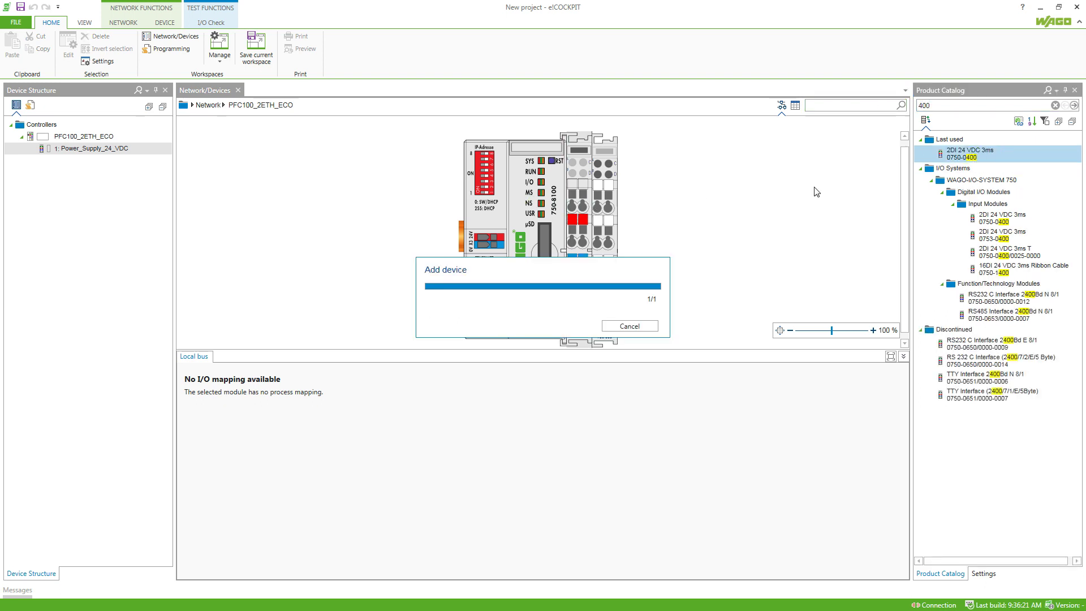
pyautogui.click(950, 108)
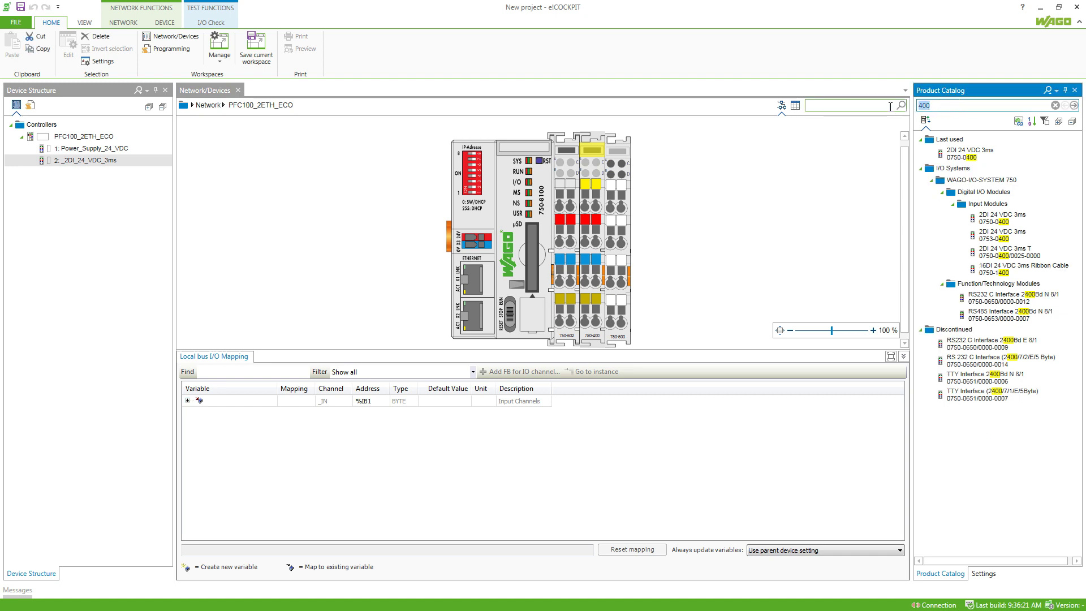
pyautogui.write('501')
pyautogui.moveTo(956, 156); pyautogui.dragTo(606, 192)
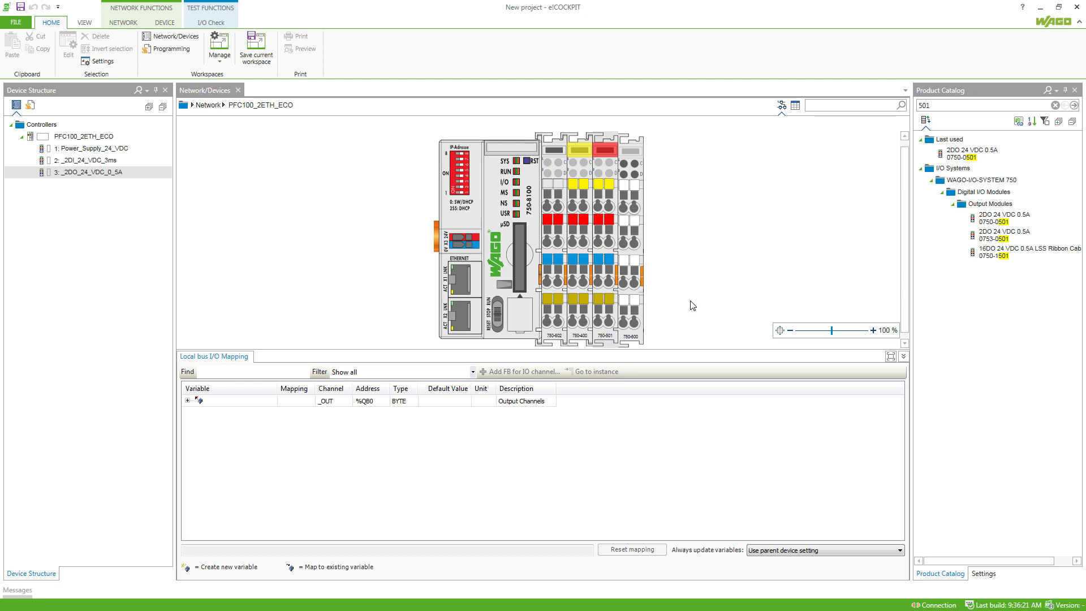
# Delete the three manually added modules from the rack.
pyautogui.click(605, 251)
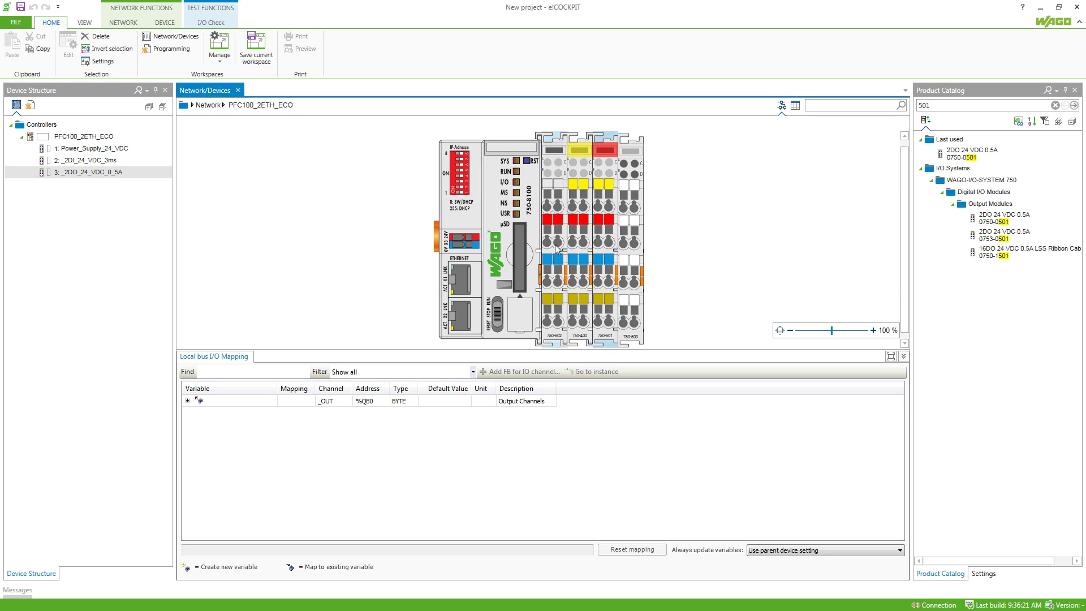
pyautogui.hotkey('ctrl', 'a')
pyautogui.press('Delete')
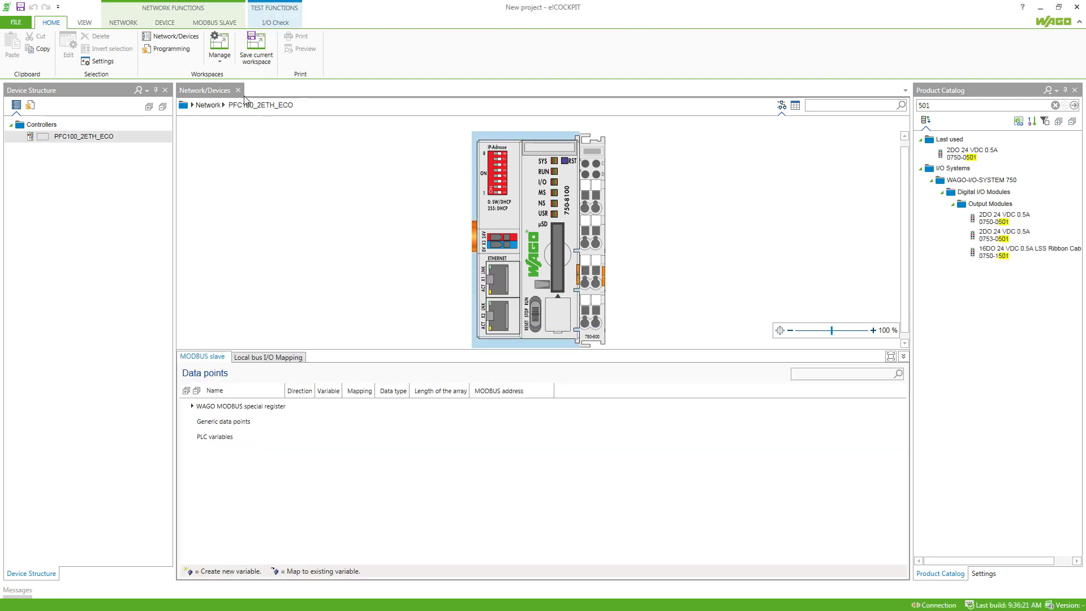
# Scan the controller's modules and apply all results, adding _2_DI_Generic and _2_DO_Generic.
pyautogui.click(170, 22)
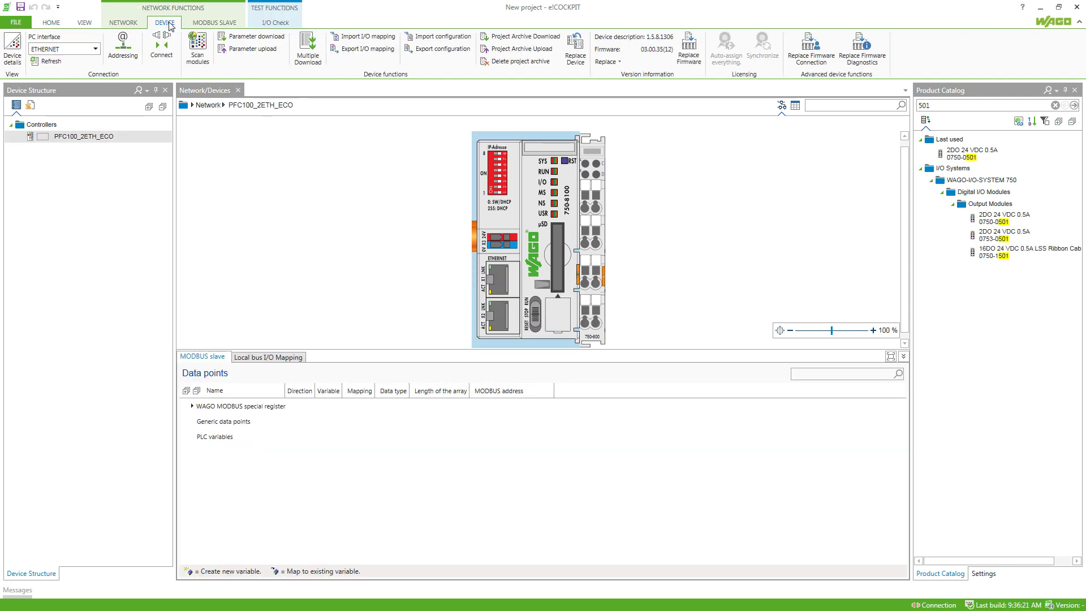
pyautogui.click(195, 47)
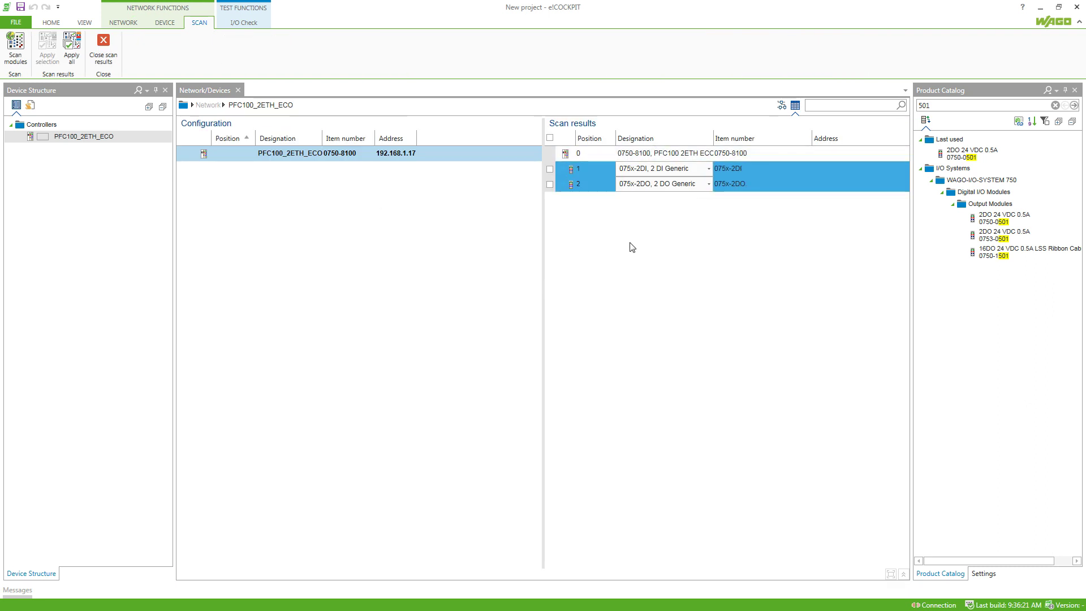
pyautogui.click(72, 48)
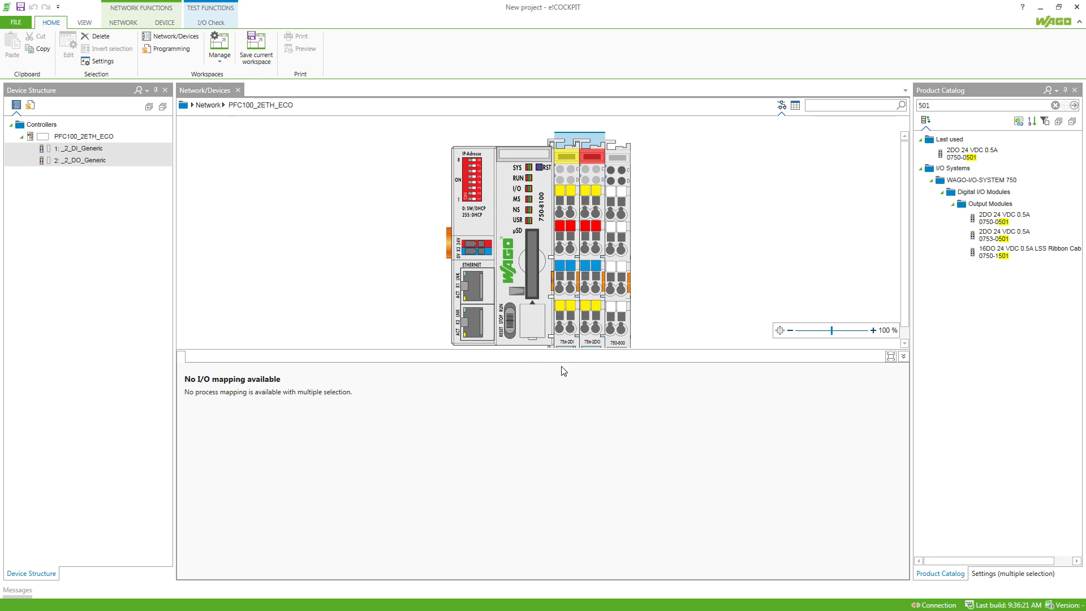
pyautogui.moveTo(591, 333)
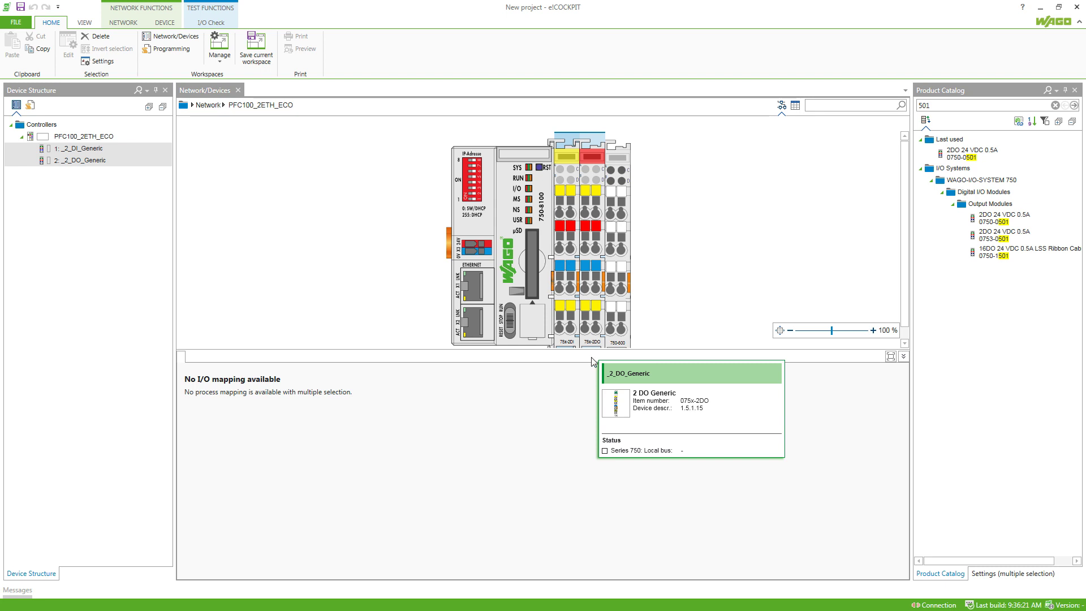
# Expand the 2DI module's input channels and name %IX1.0 as xDI1.
pyautogui.click(568, 331)
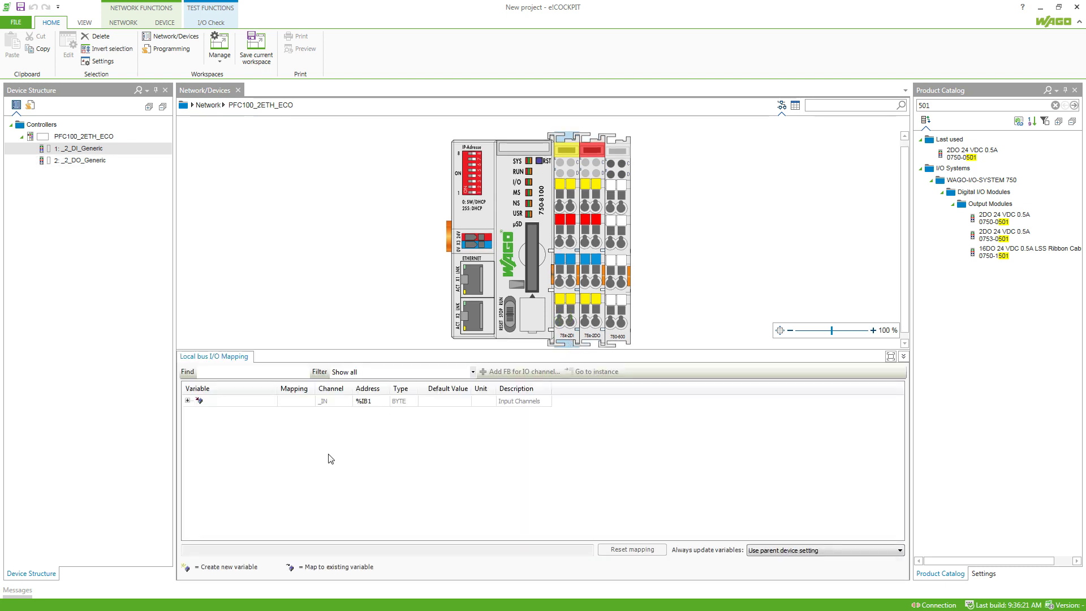
pyautogui.click(188, 401)
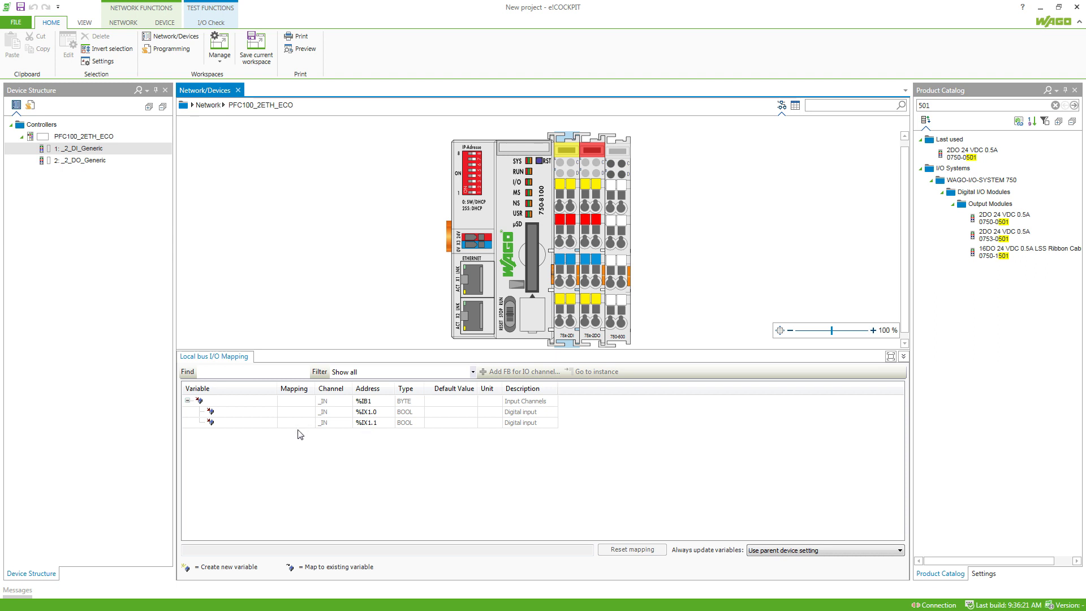
pyautogui.click(238, 412)
pyautogui.click(238, 412)
pyautogui.write('xDI1')
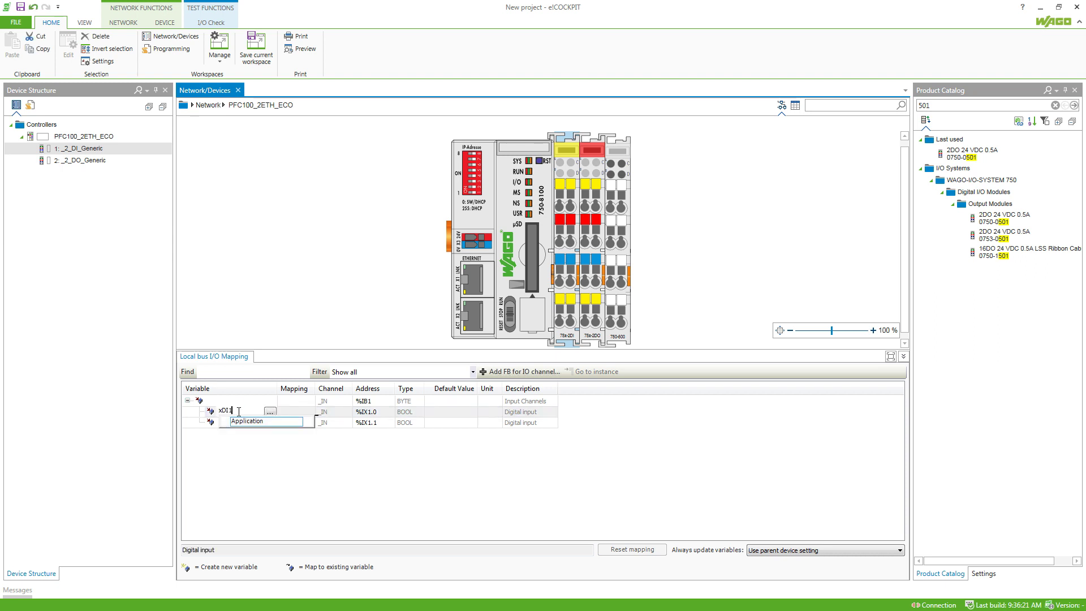
pyautogui.click(248, 464)
# Name the %IX1.1 input channel as xDI2.
pyautogui.click(241, 422)
pyautogui.click(241, 421)
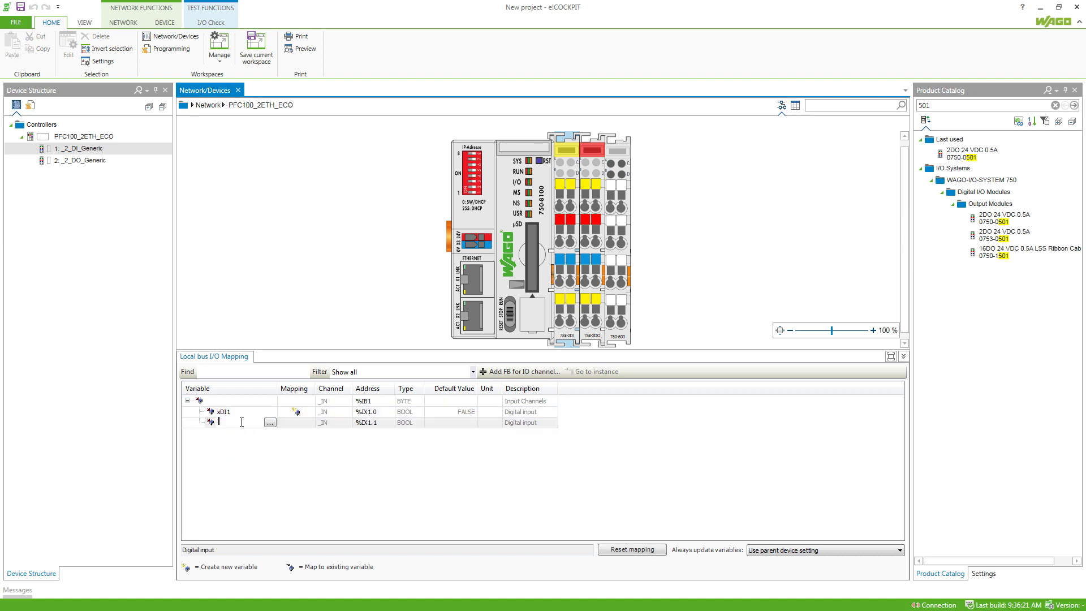
pyautogui.write('xD')
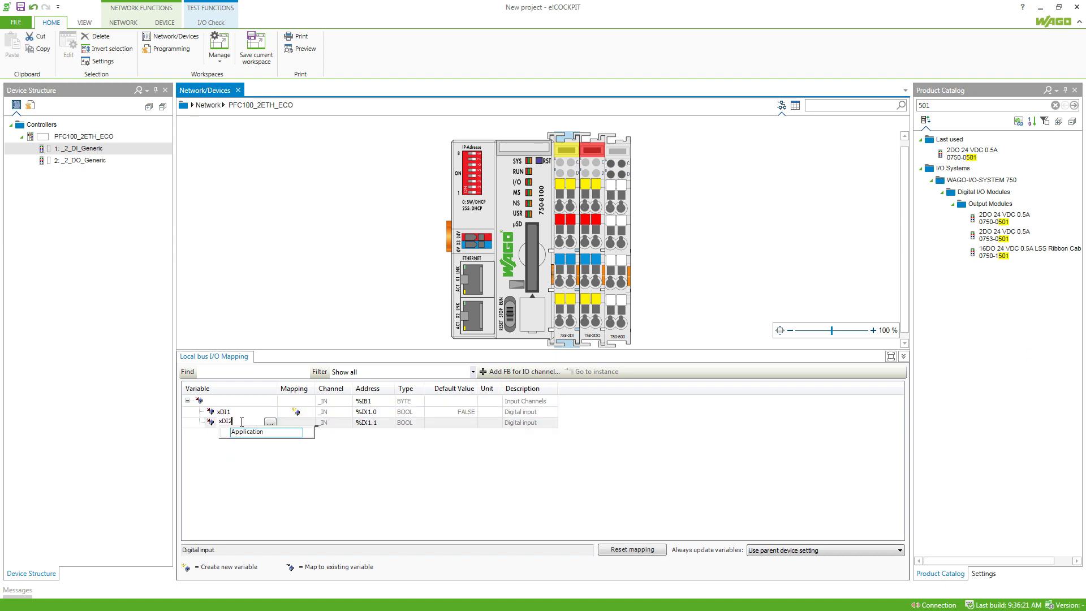
pyautogui.write('I2')
pyautogui.click(289, 485)
pyautogui.click(590, 303)
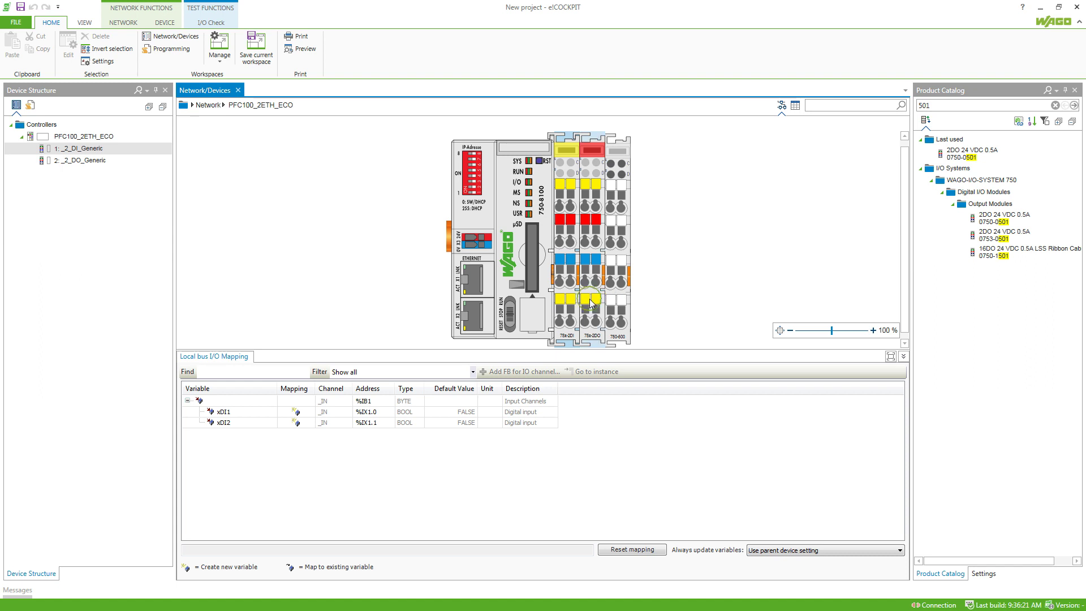
# Map output channels %QX0.0 and %QX0.1 to variables xDO1 and xDO2.
pyautogui.doubleClick(238, 415)
pyautogui.write('xDO')
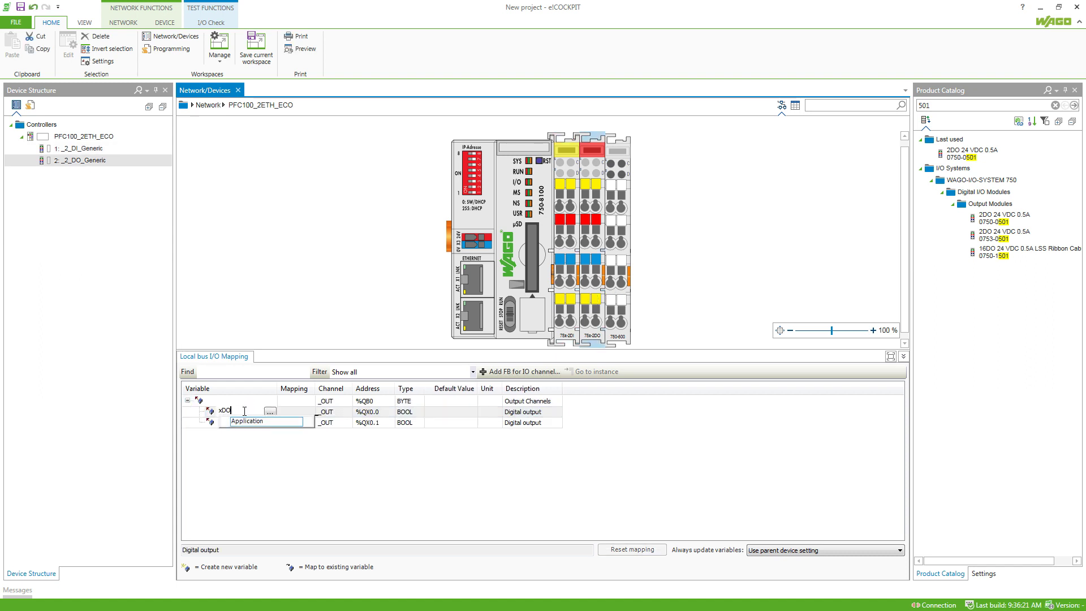
pyautogui.write('1')
pyautogui.click(253, 489)
pyautogui.doubleClick(242, 423)
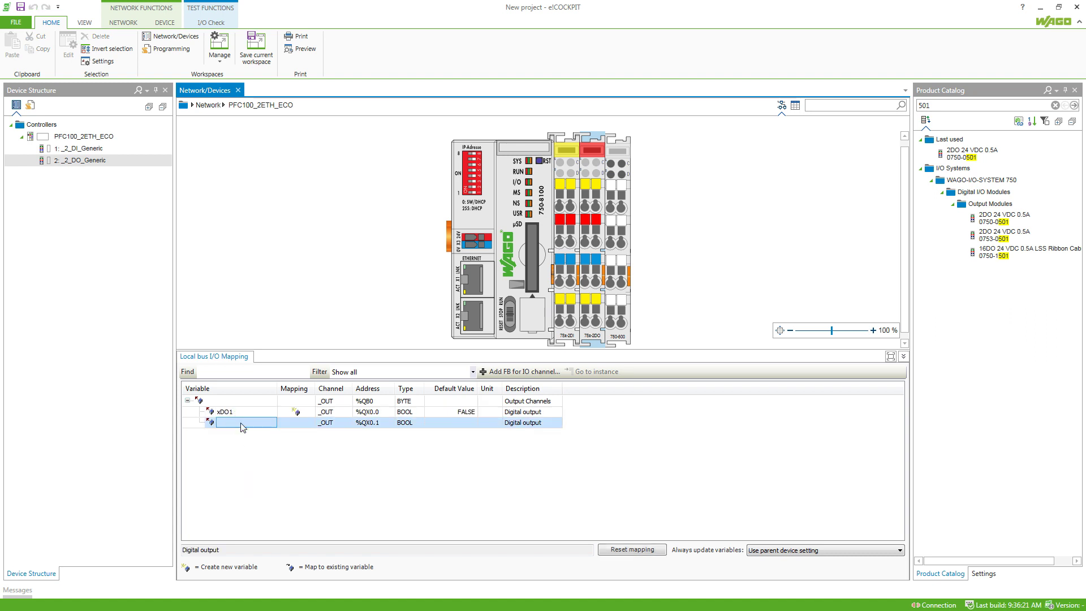
pyautogui.write('xDO2')
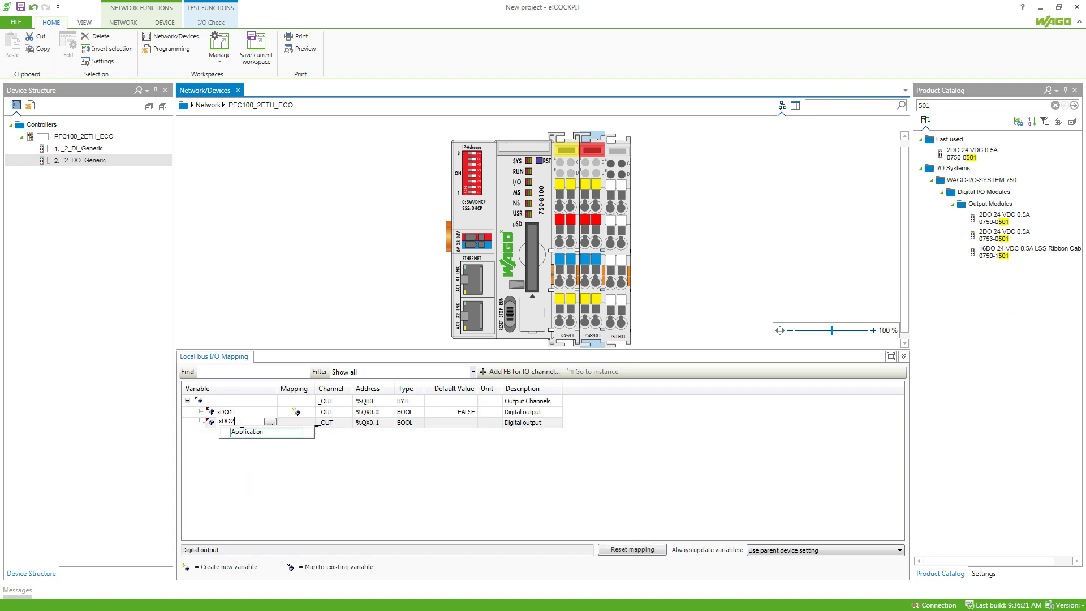
pyautogui.click(249, 469)
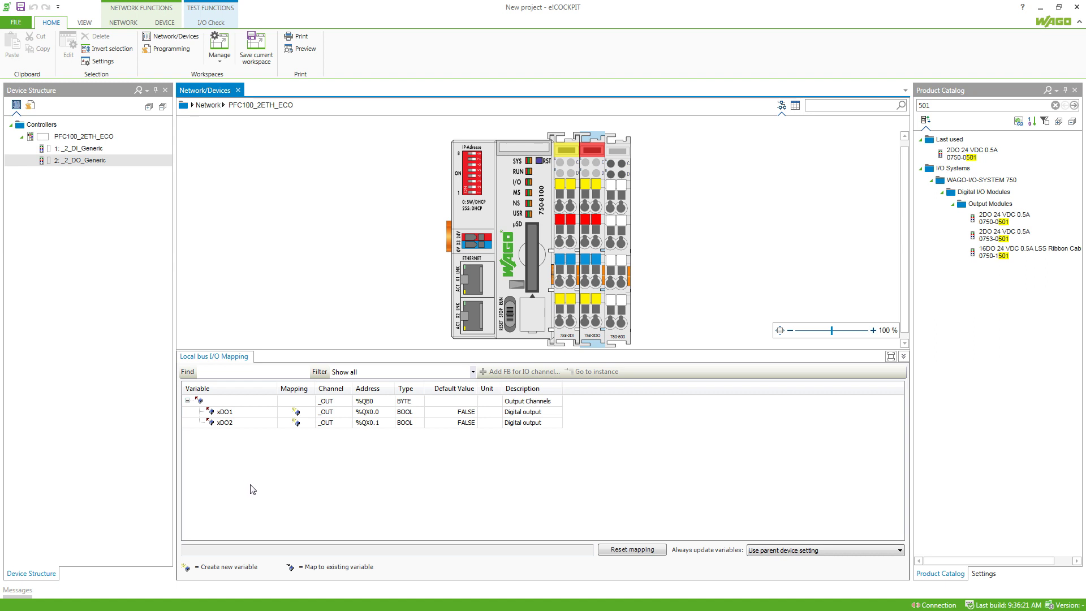
# Open PLC_PRG in the Programming workspace and call up the Input Assistant with F2.
pyautogui.click(29, 107)
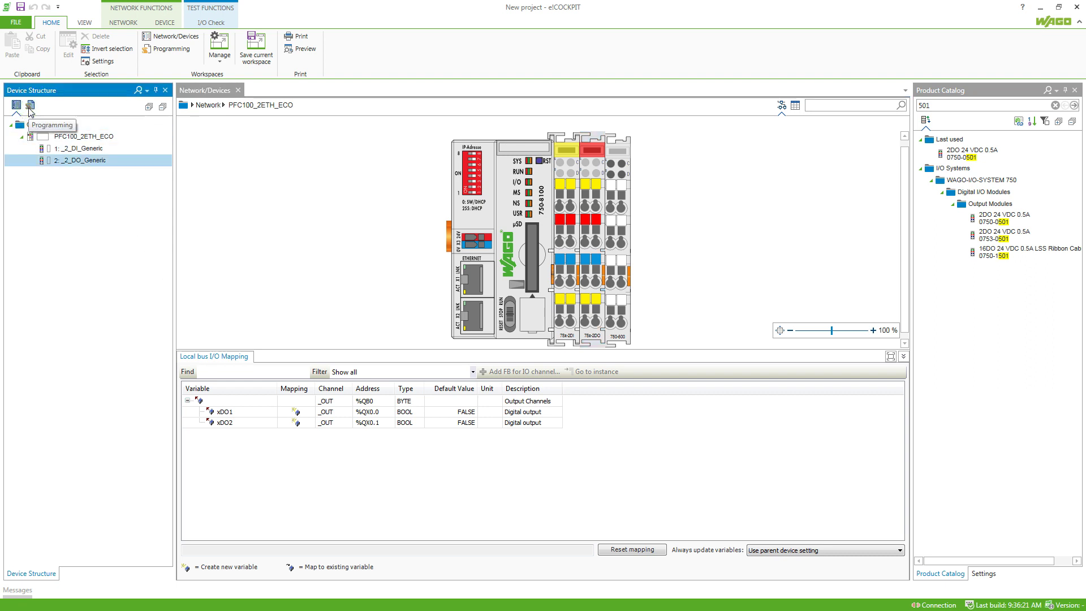
pyautogui.click(30, 108)
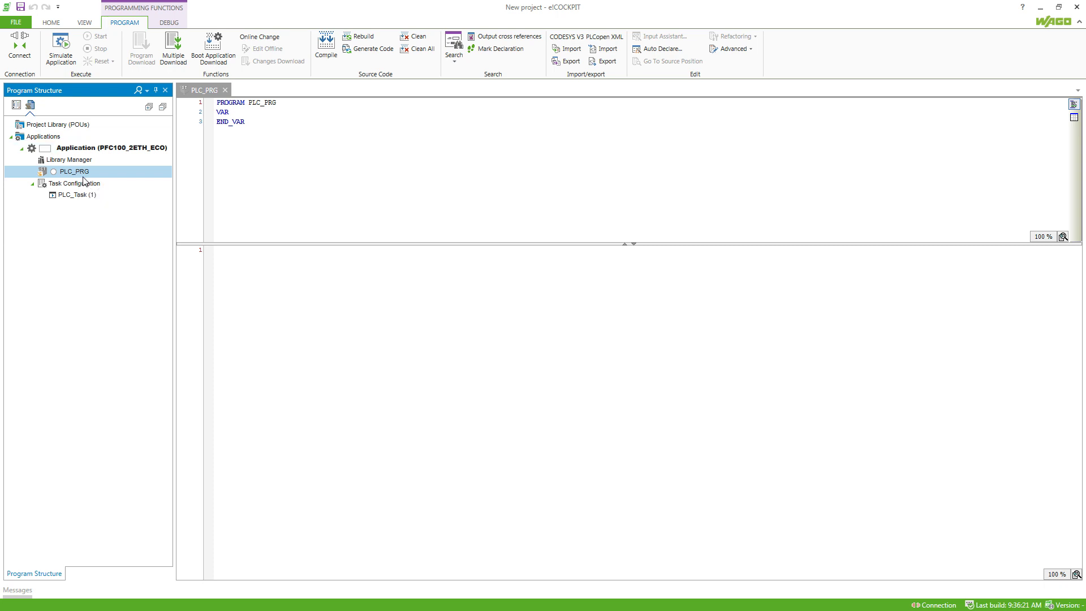
pyautogui.click(229, 259)
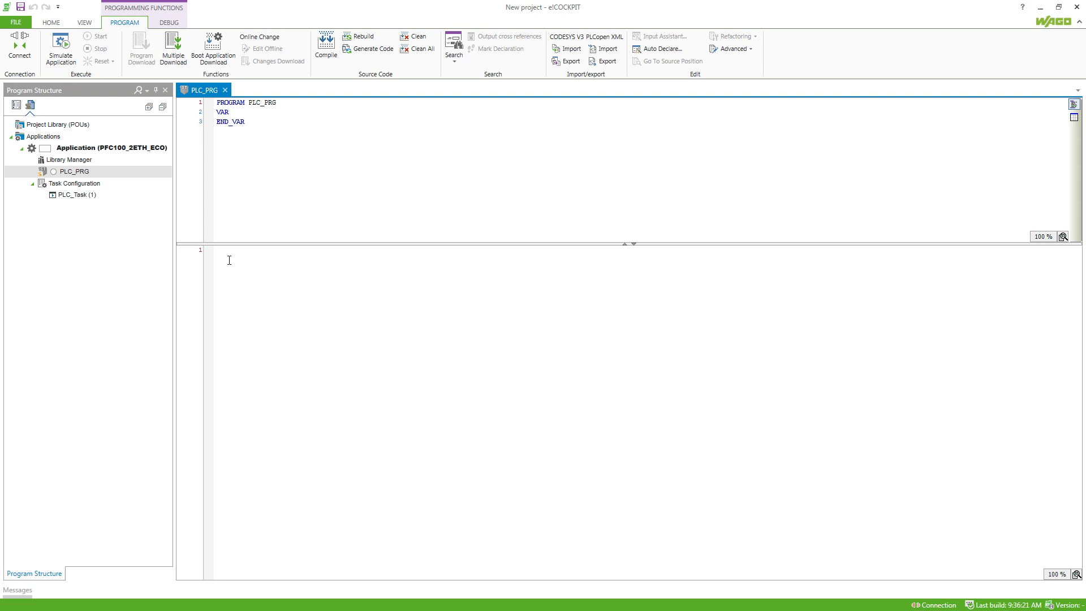
pyautogui.click(229, 260)
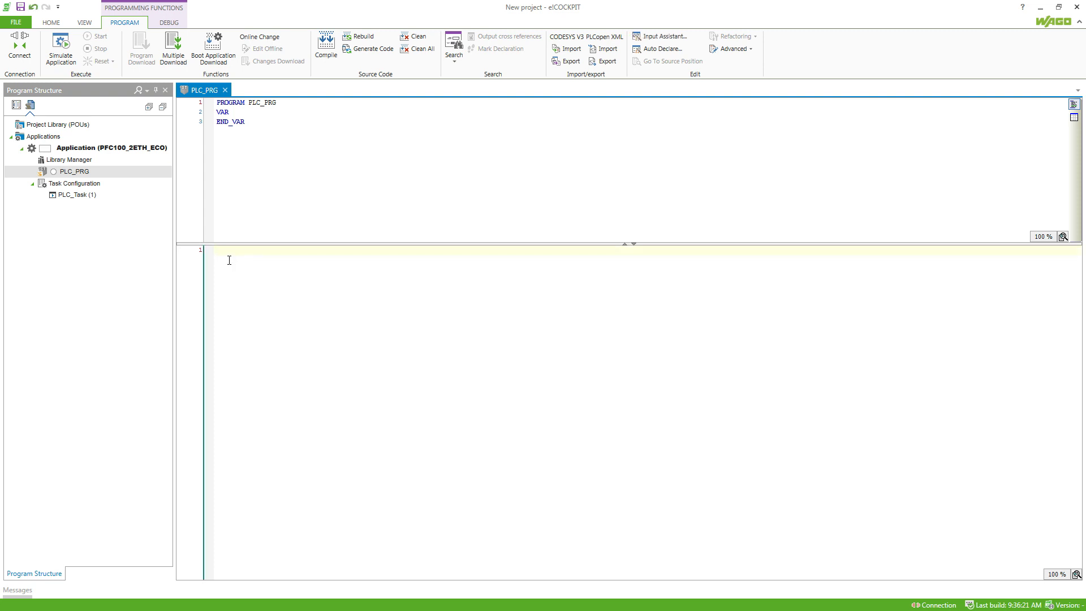
pyautogui.press('F2')
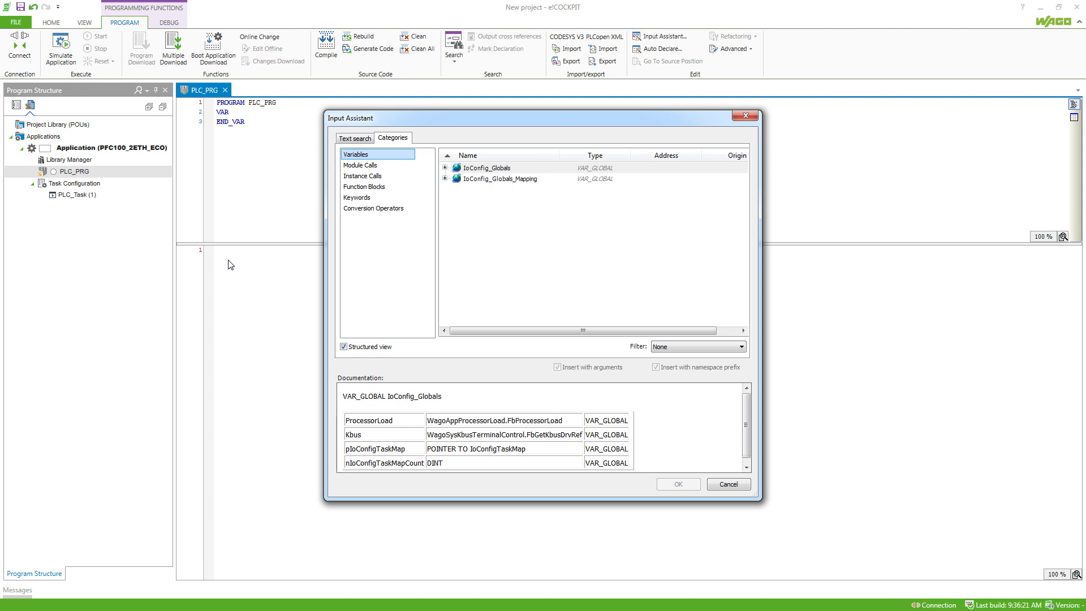
# Insert IoConfig_Globals_Mapping.xDO1 and IoConfig_Globals_Mapping.xDI1 into line 1 from the Input Assistant.
pyautogui.click(445, 178)
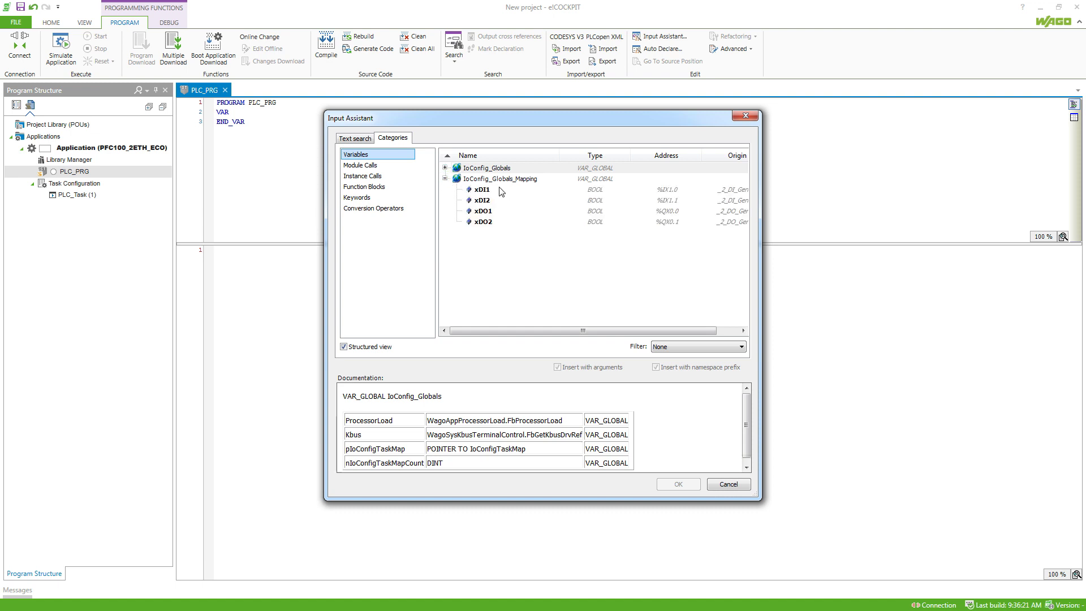
pyautogui.click(487, 213)
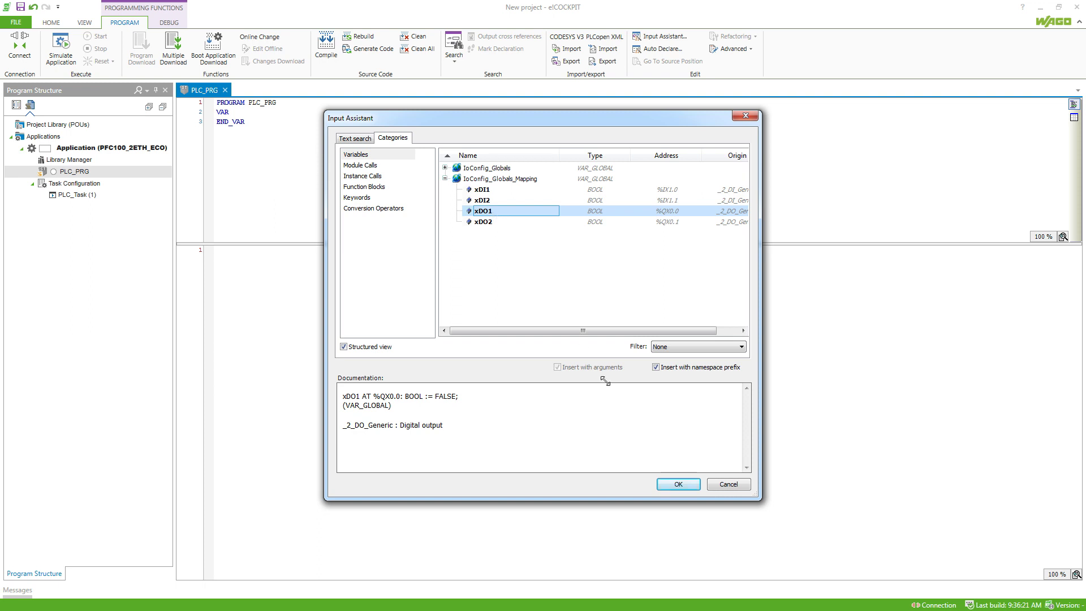
pyautogui.click(659, 488)
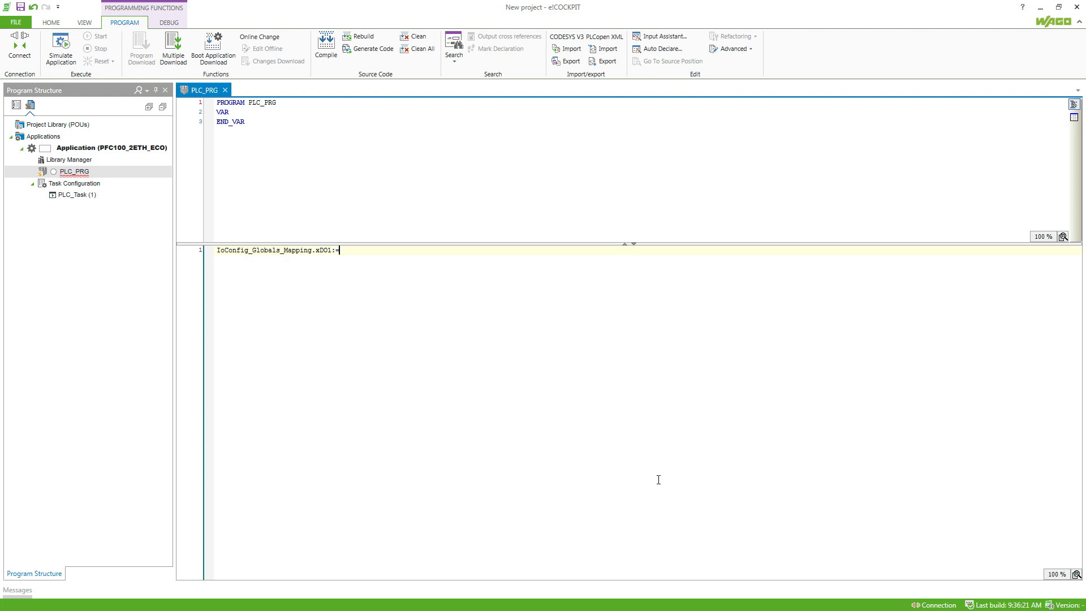
pyautogui.press('F2')
pyautogui.click(445, 179)
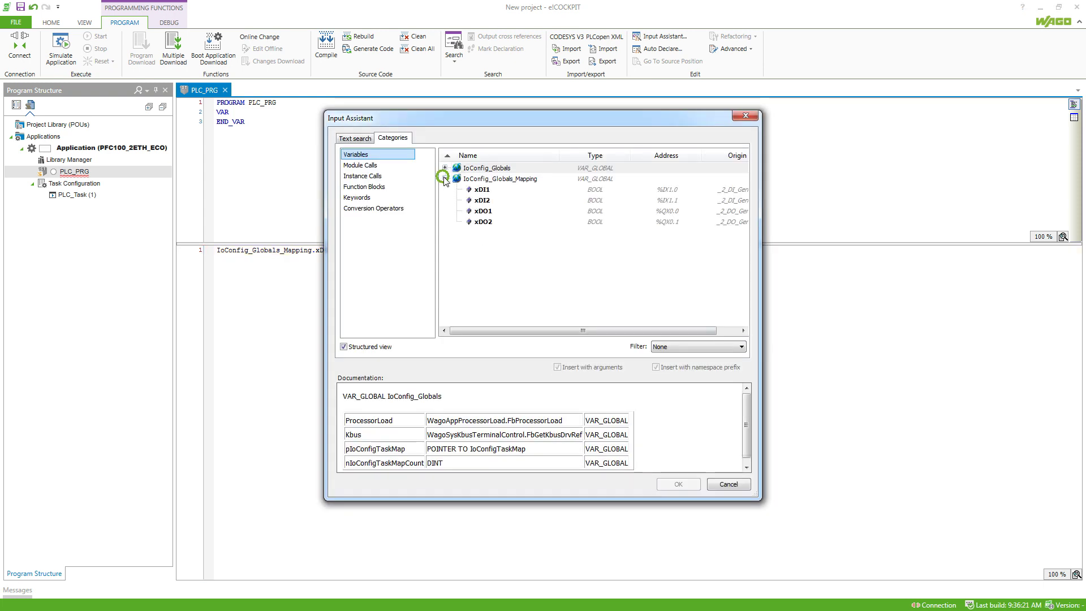
pyautogui.click(472, 190)
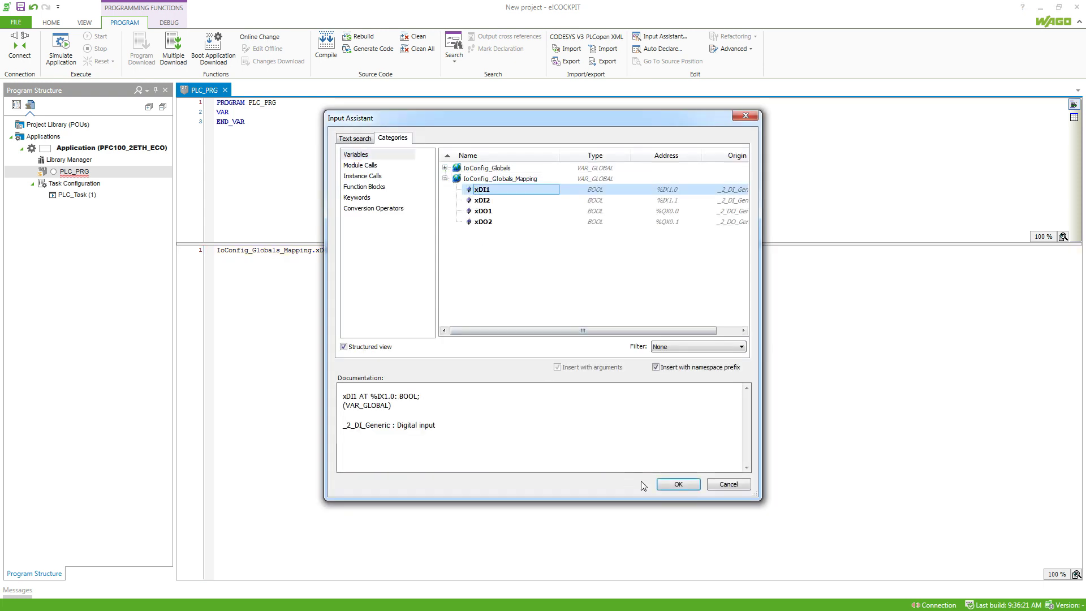
pyautogui.click(678, 484)
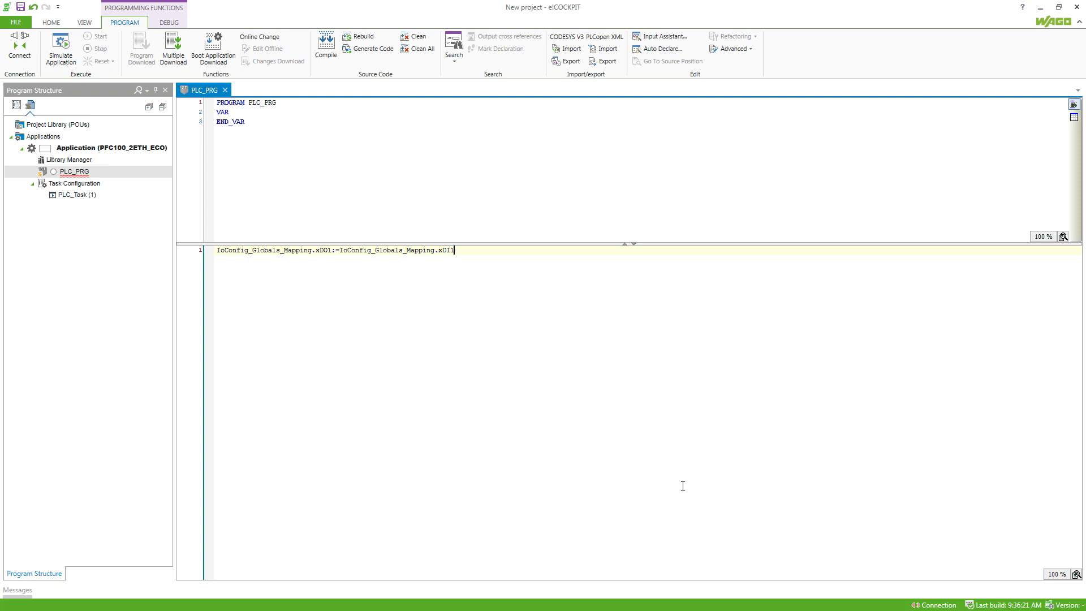
# End the line with ';', connect to the PFC100 and create the application on it.
pyautogui.write(';')
pyautogui.rightClick(85, 149)
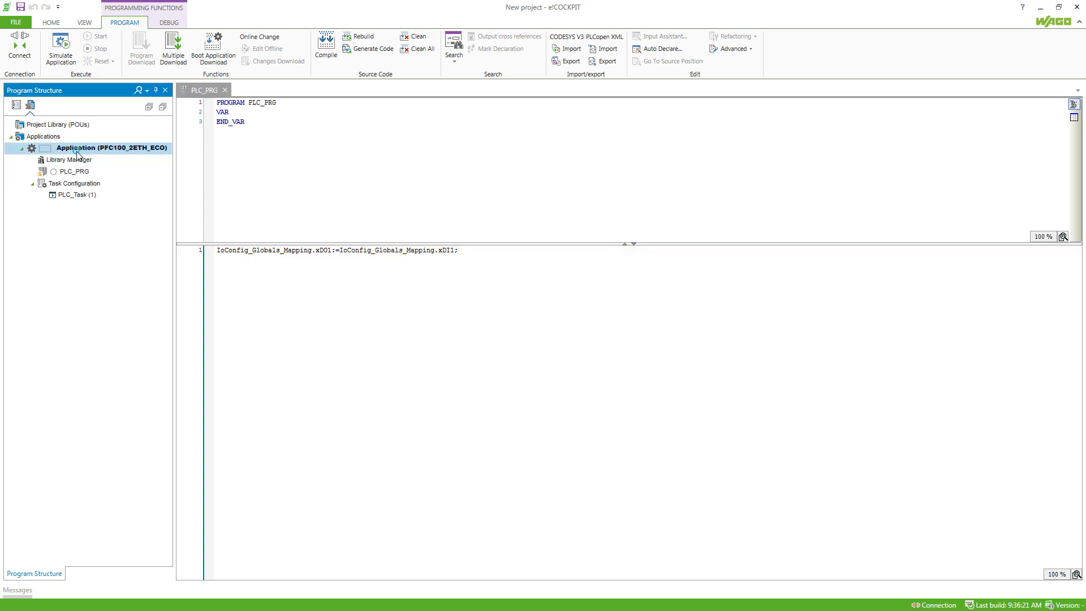
pyautogui.click(253, 169)
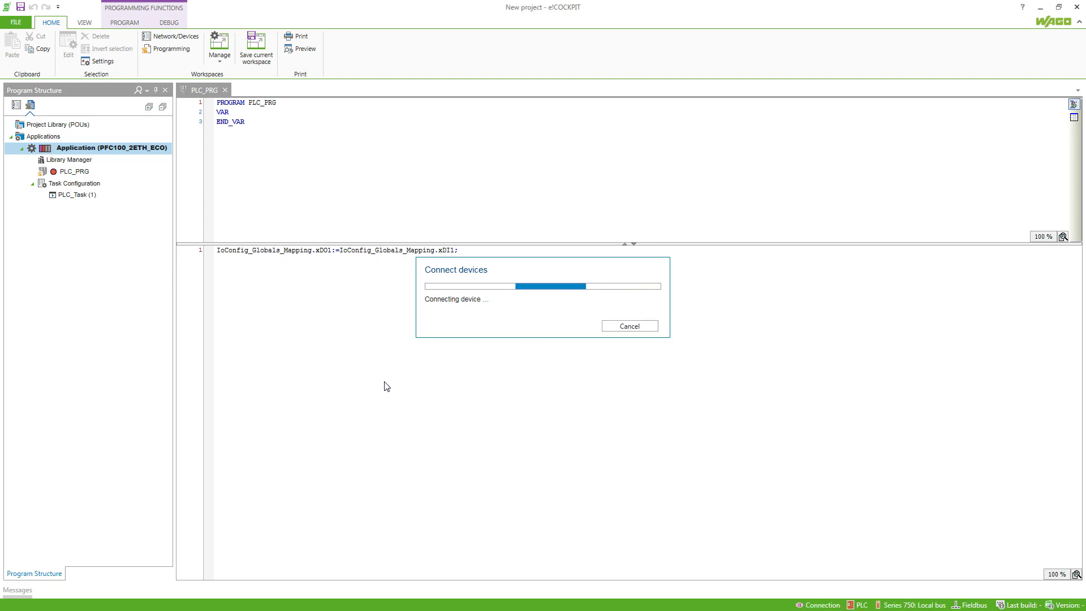
pyautogui.click(520, 335)
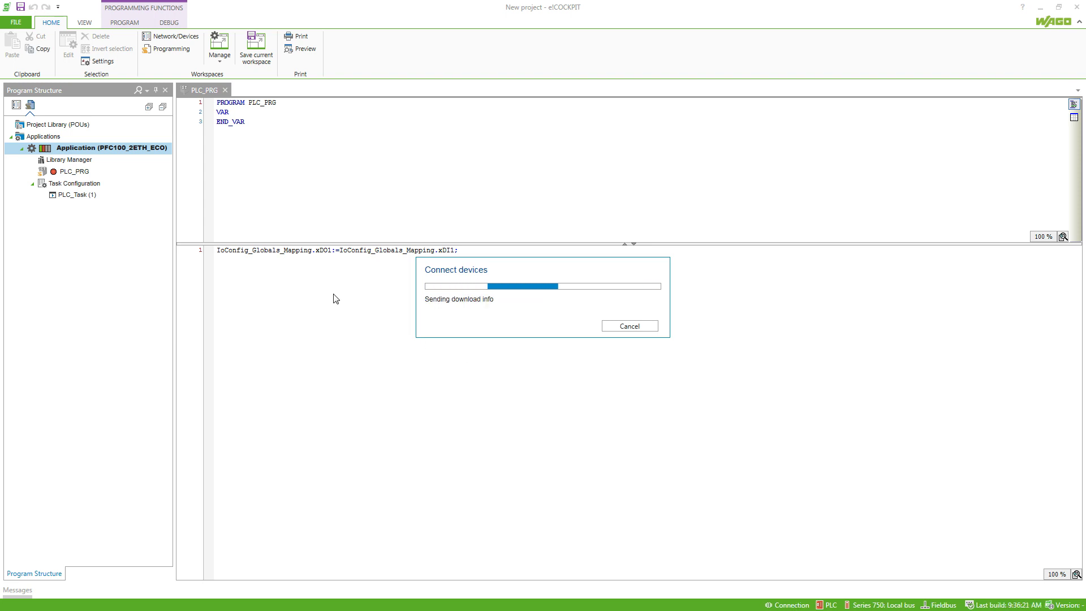
pyautogui.rightClick(120, 156)
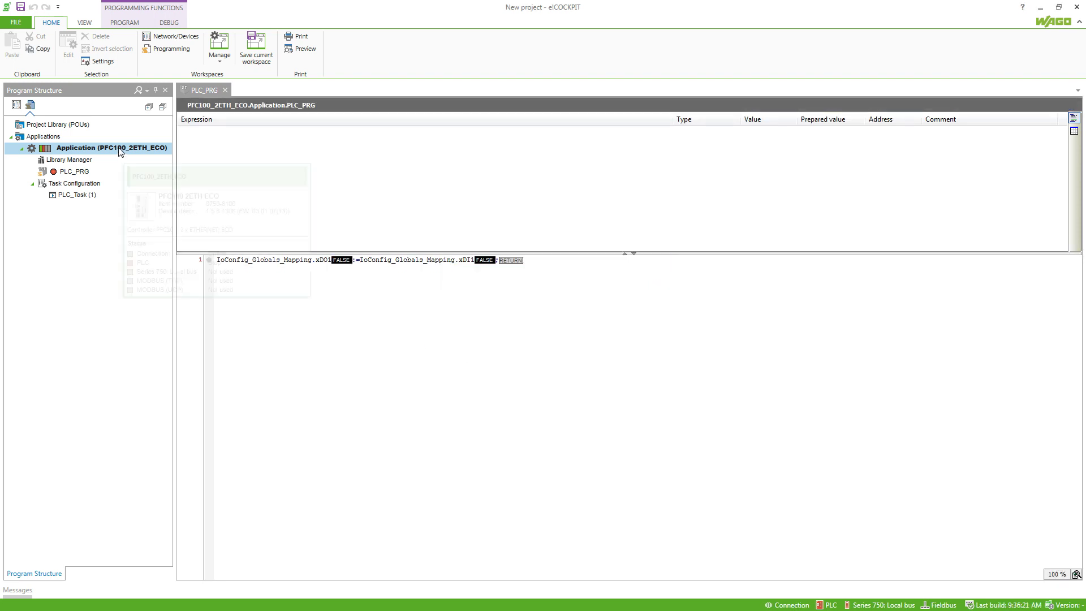